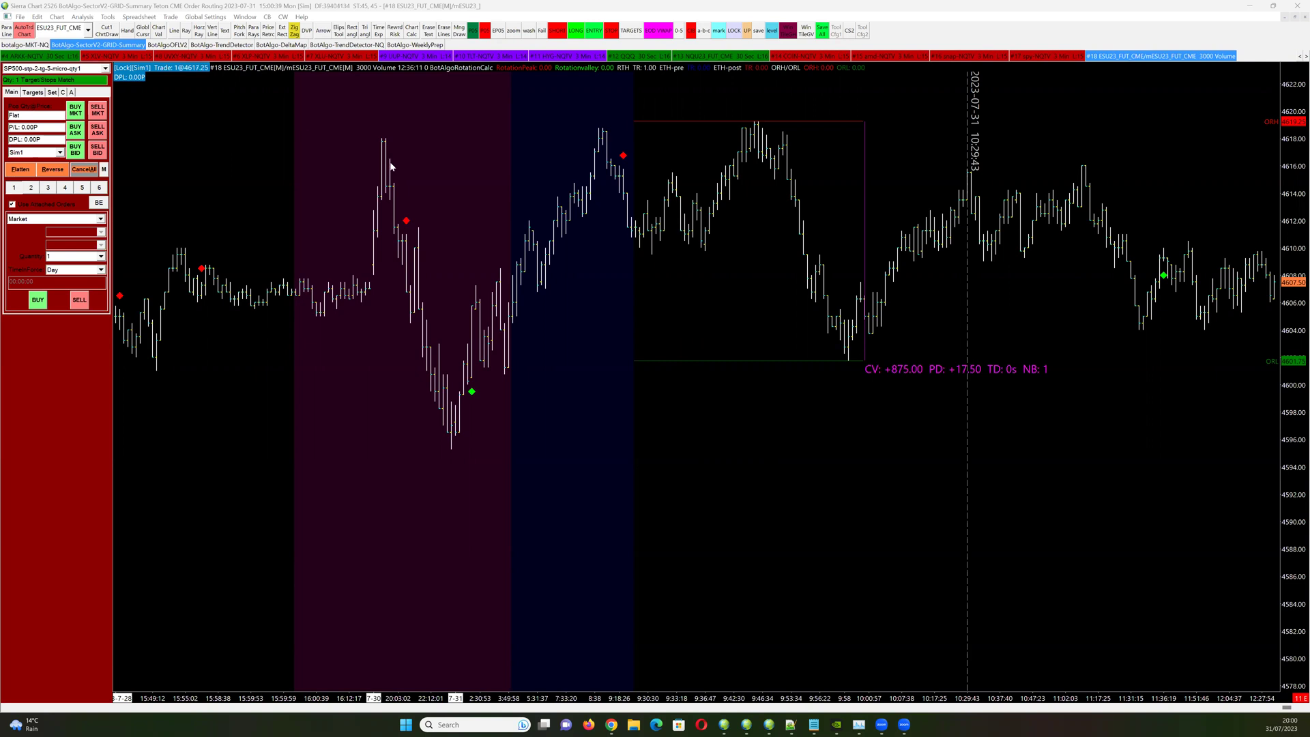
left_click(219, 17)
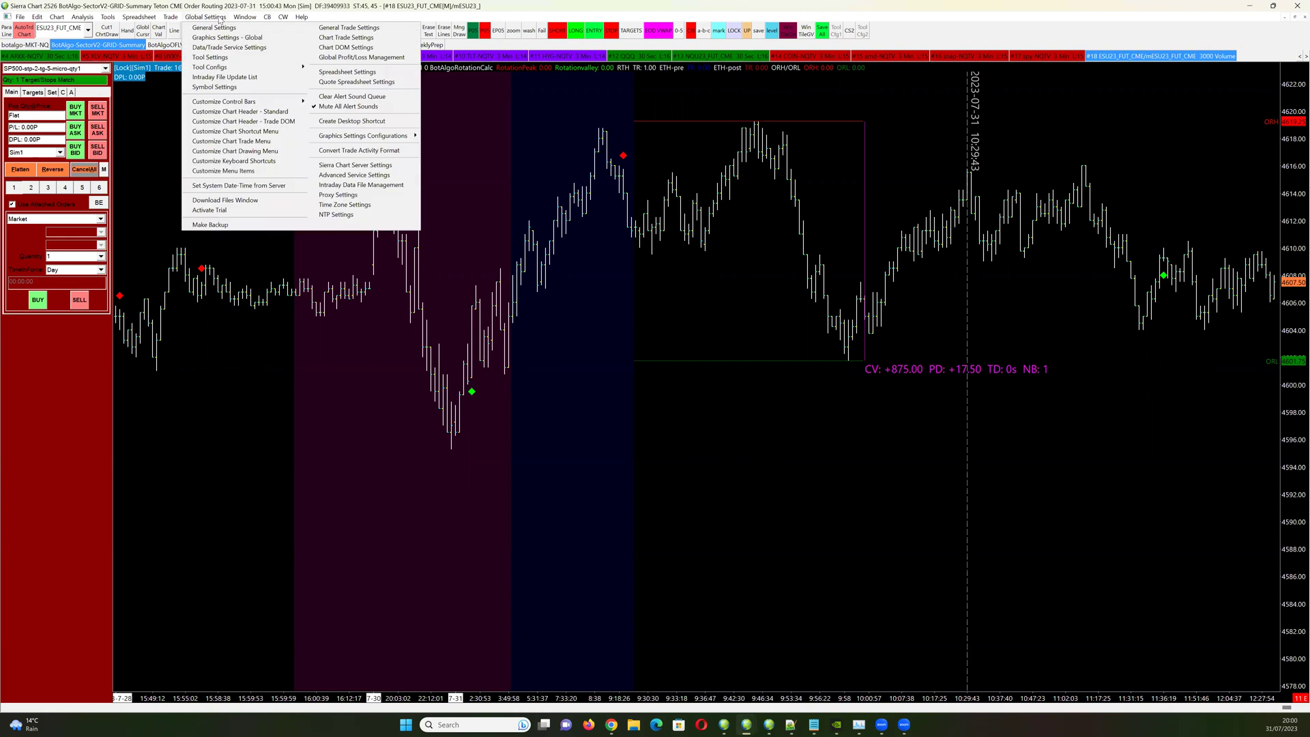
left_click(368, 208)
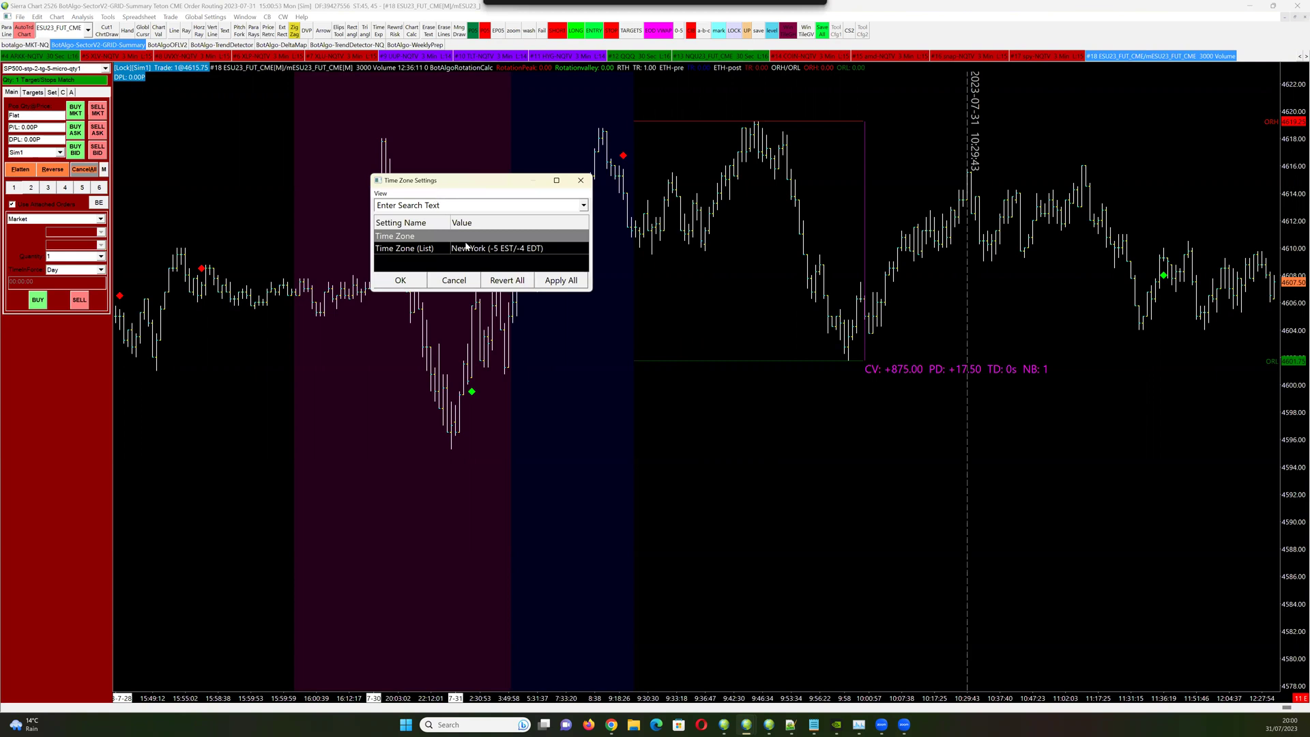
left_click(519, 248)
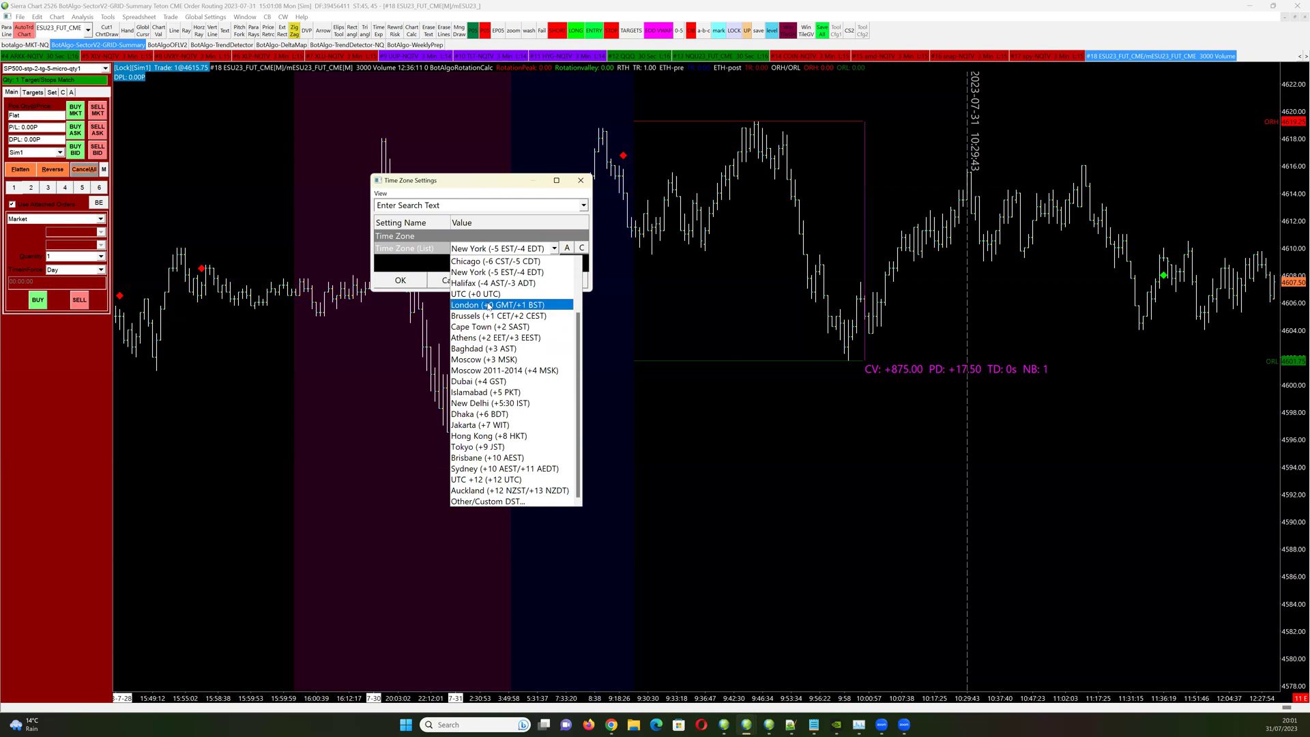
left_click(581, 182)
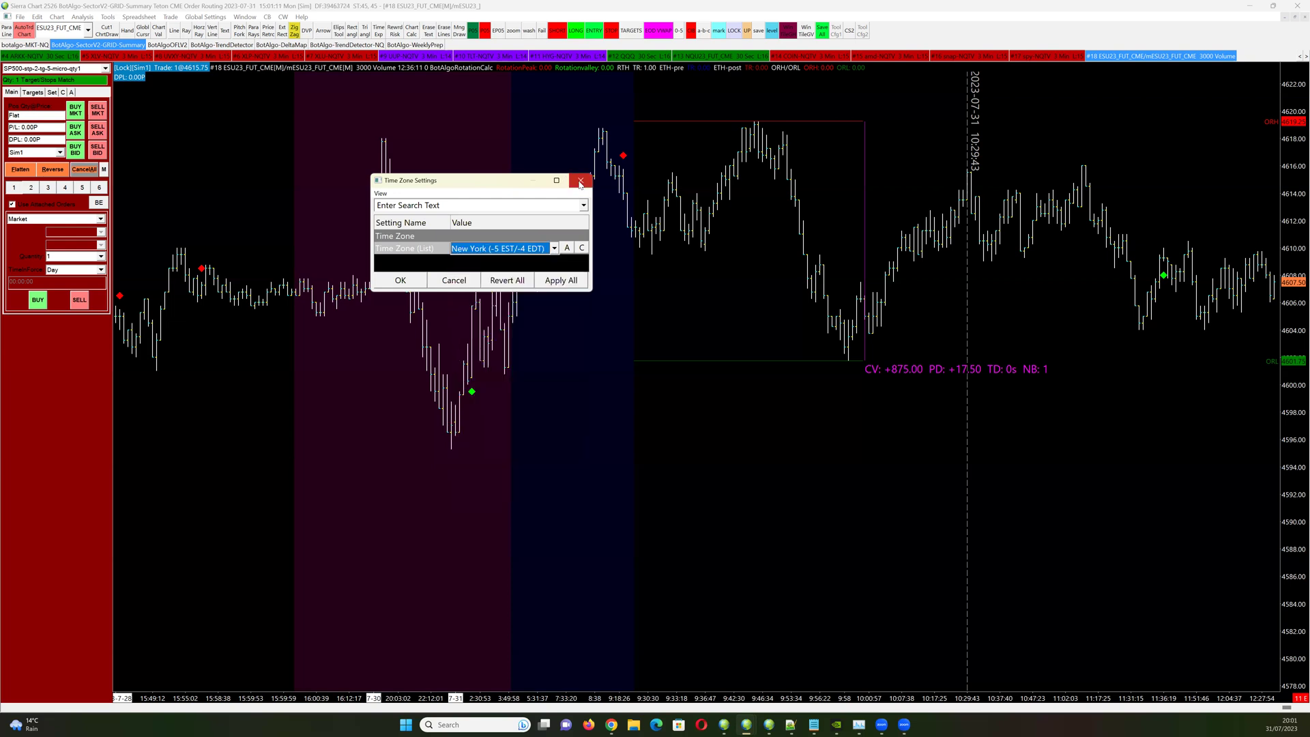
left_click(581, 181)
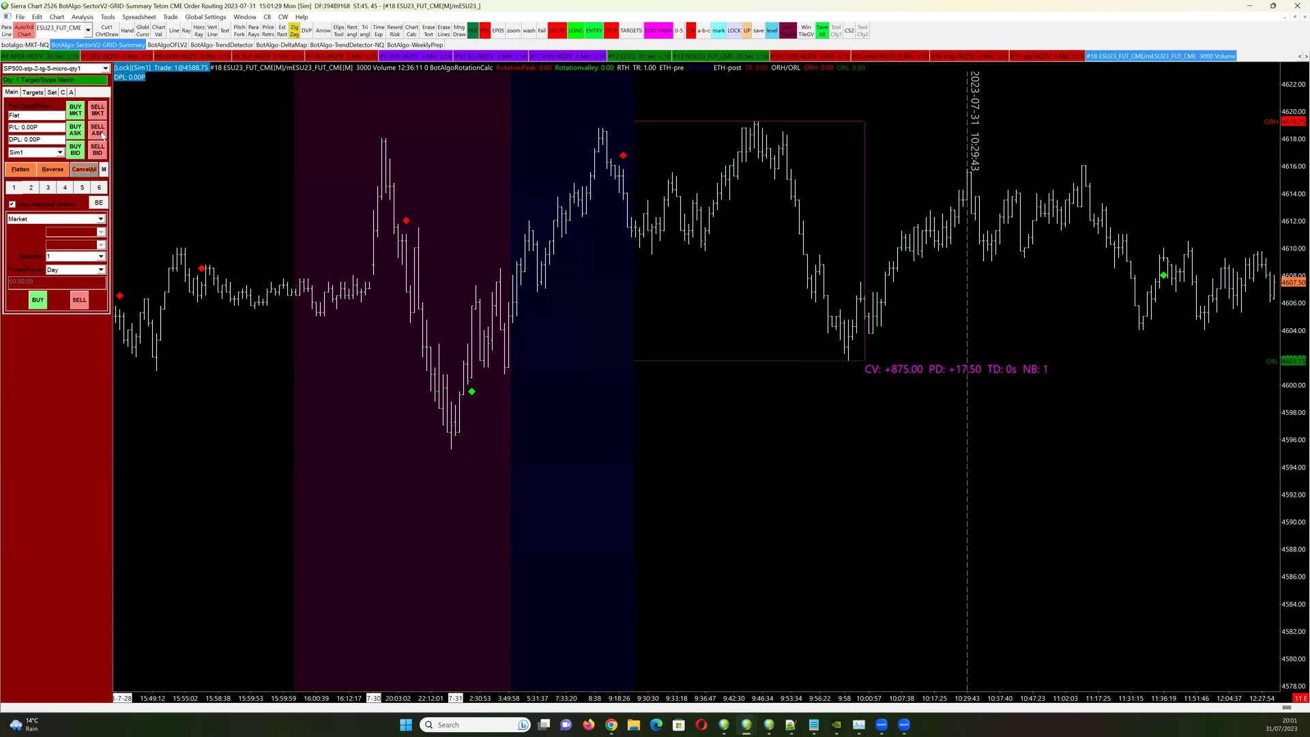
- Find FDXMU23-EUREX under Futures - EUREX > FDXM?##-EUREX and open its intraday chart
left_click(20, 17)
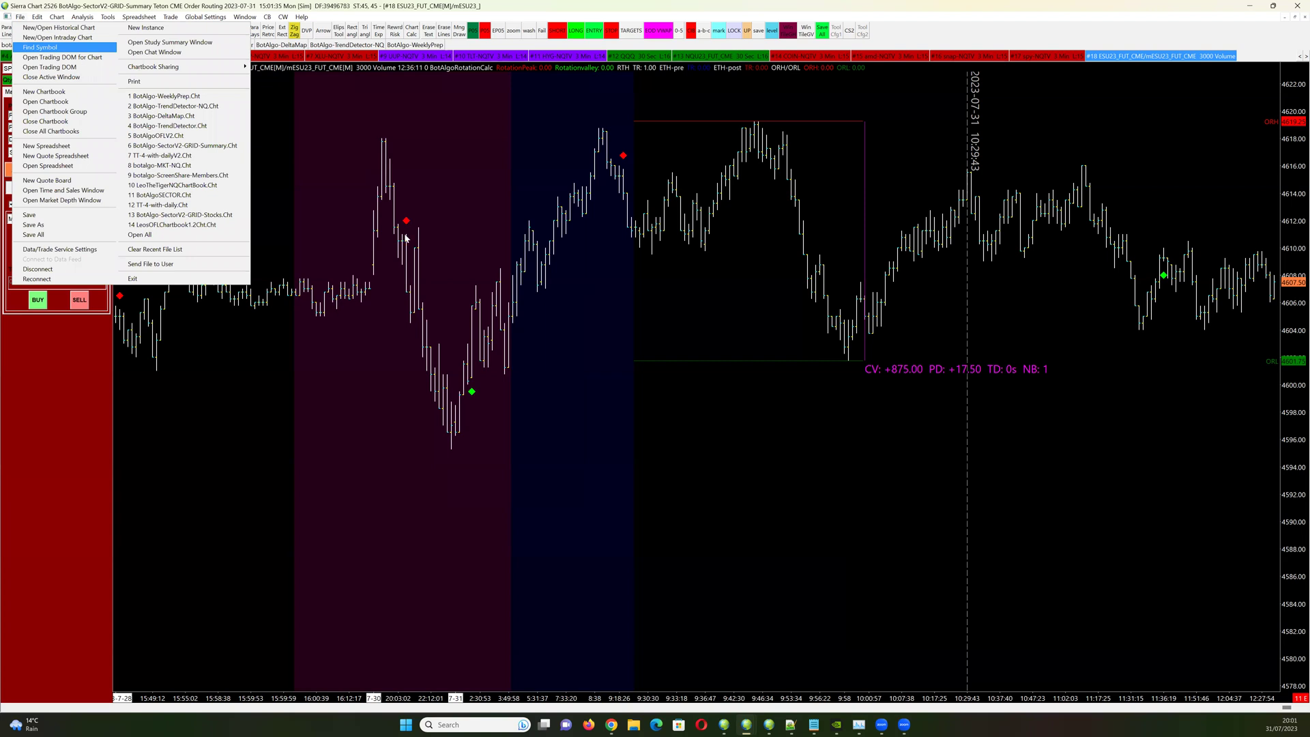
left_click(49, 49)
double_click(546, 276)
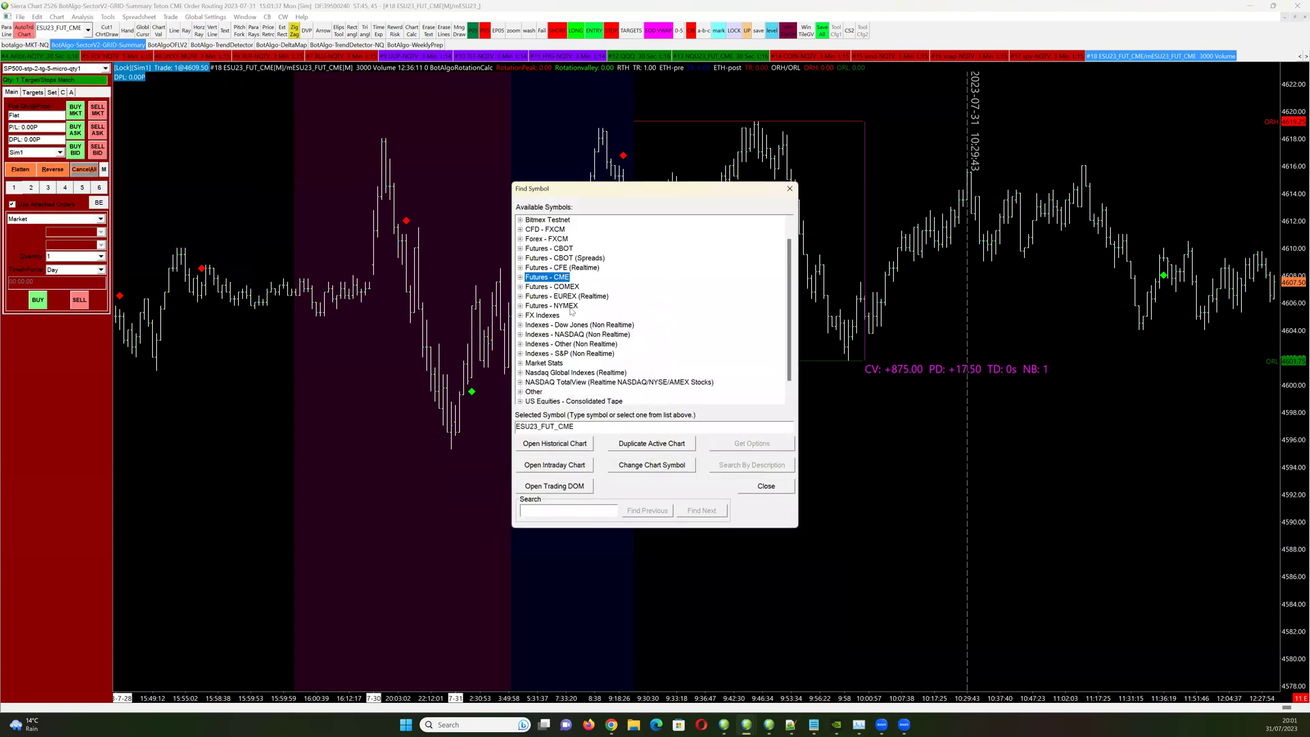
double_click(567, 296)
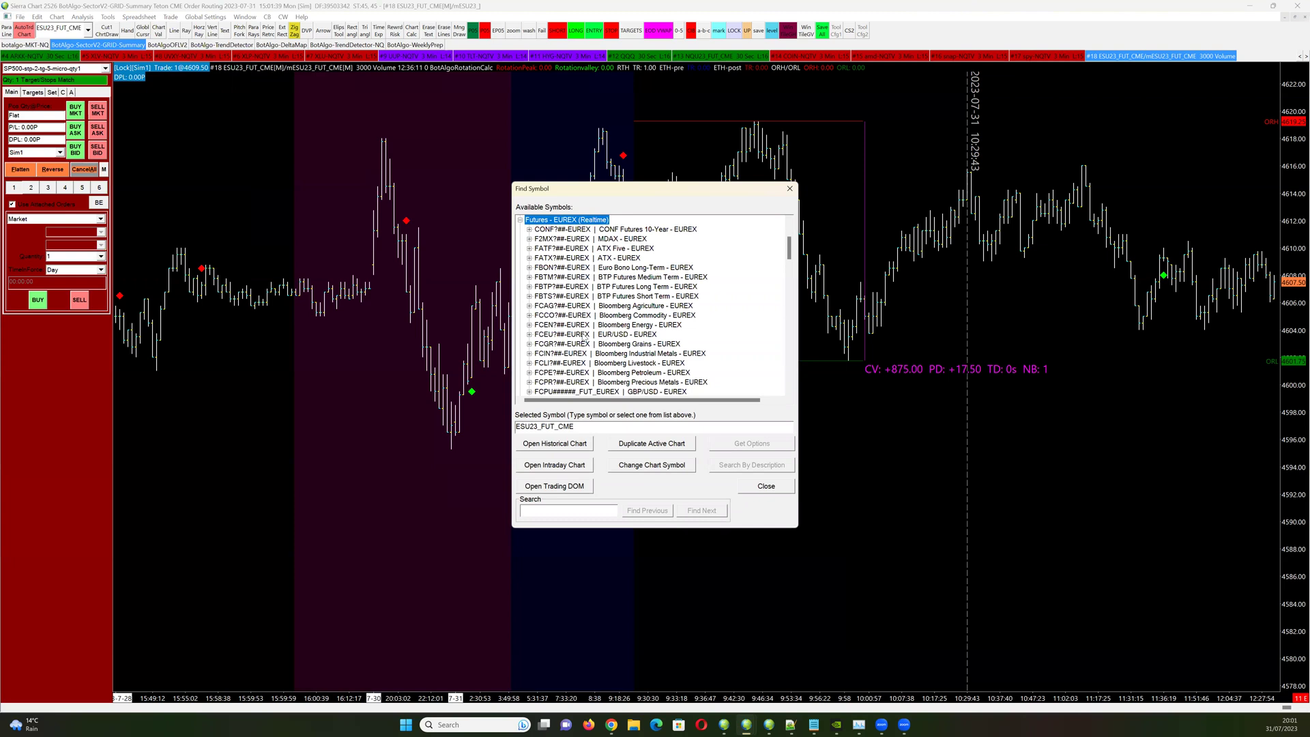
scroll(597, 339, "down", 3)
scroll(609, 337, "down", 3)
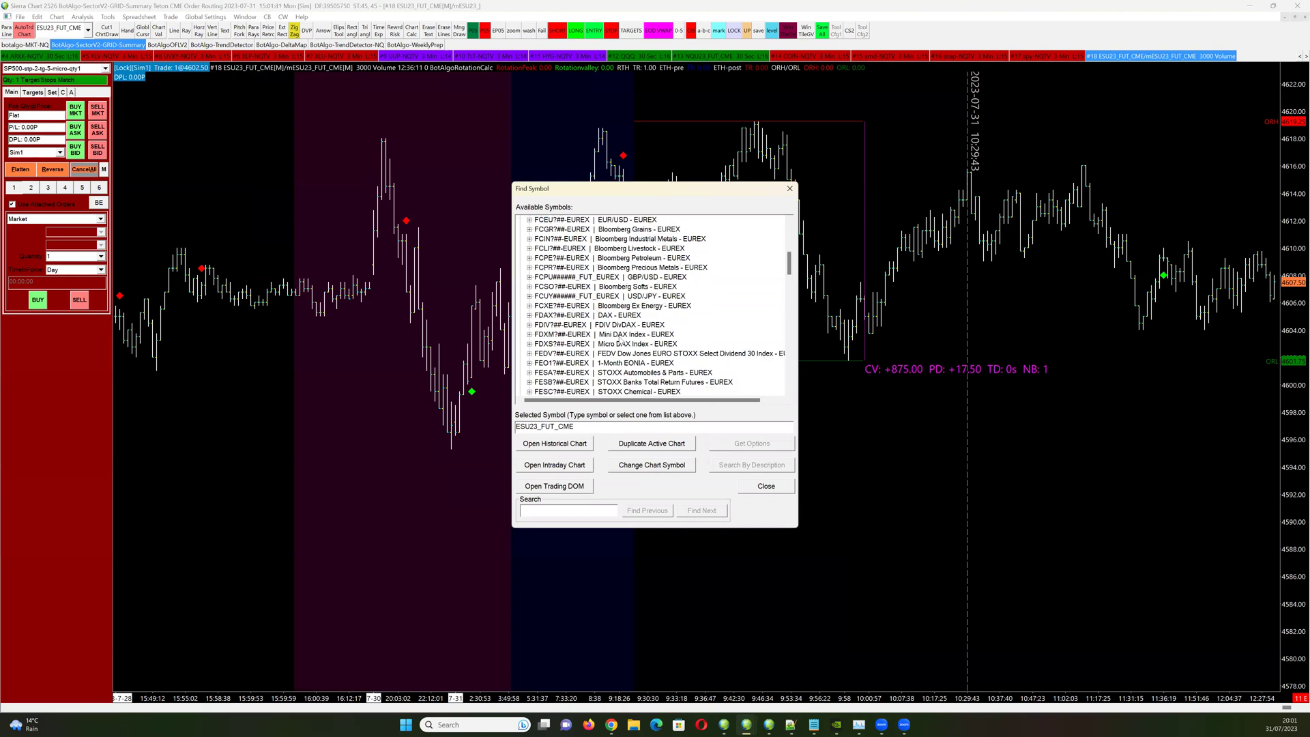
left_click(580, 336)
double_click(580, 337)
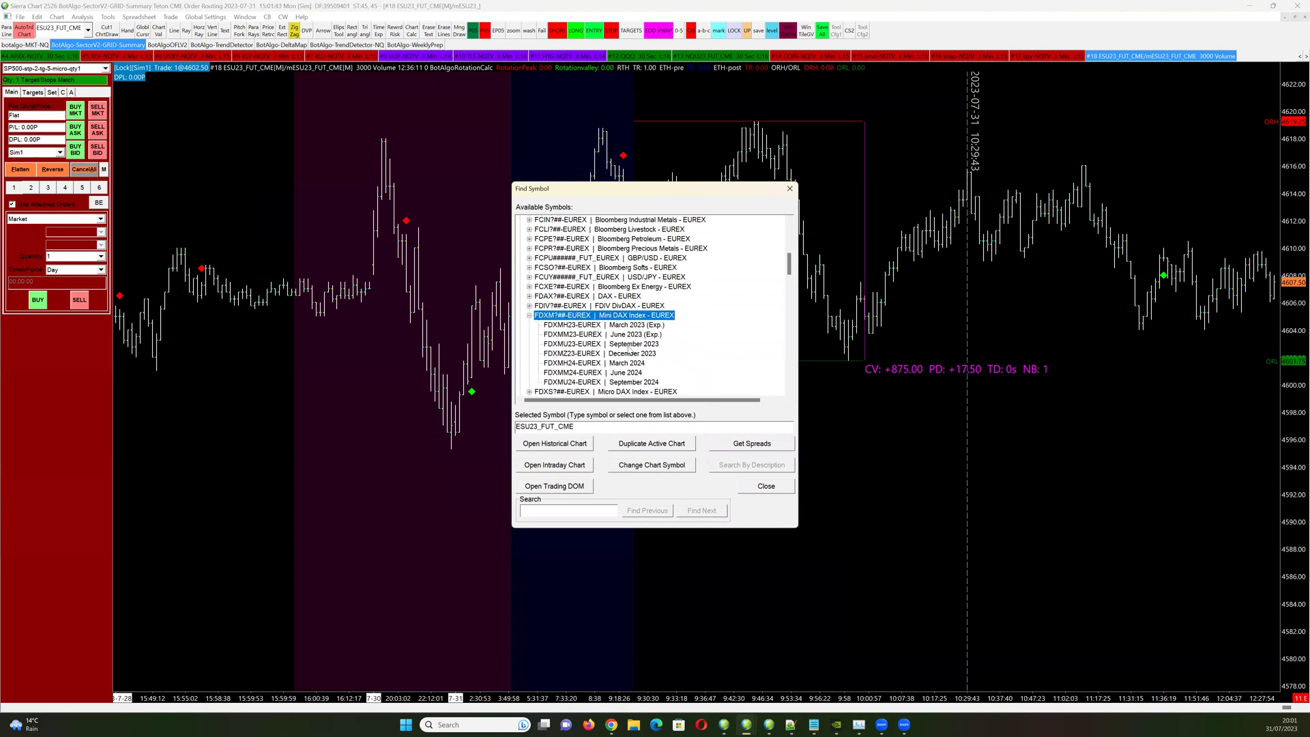
left_click(602, 344)
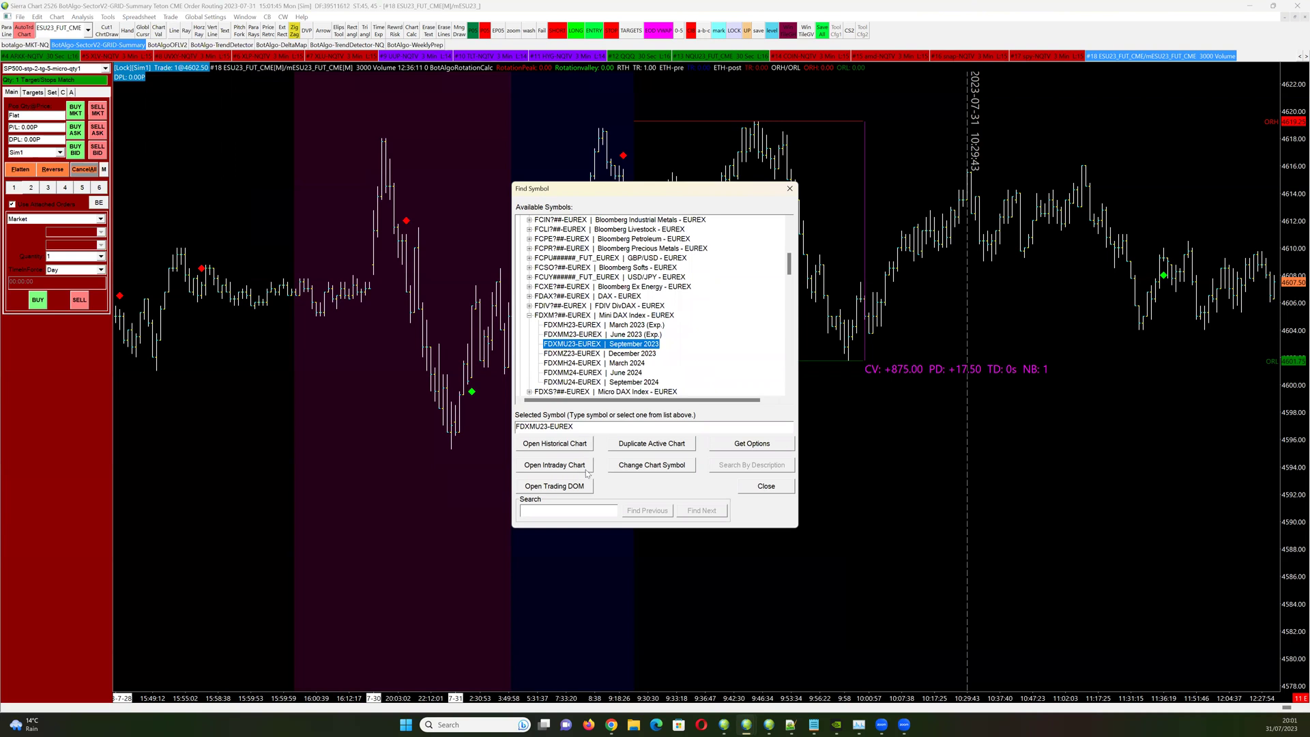
left_click(558, 465)
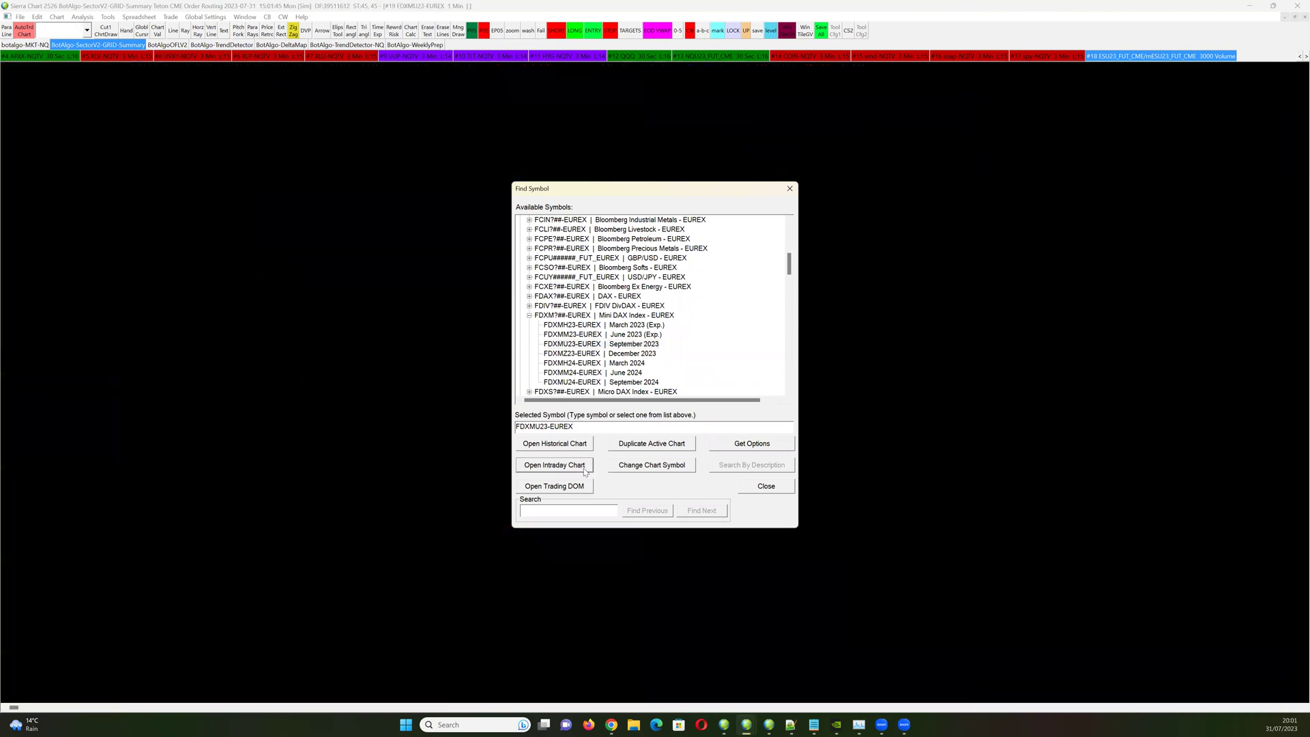
- Close Find Symbol and let the FDXMU23 one-minute bars finish downloading
left_click(765, 486)
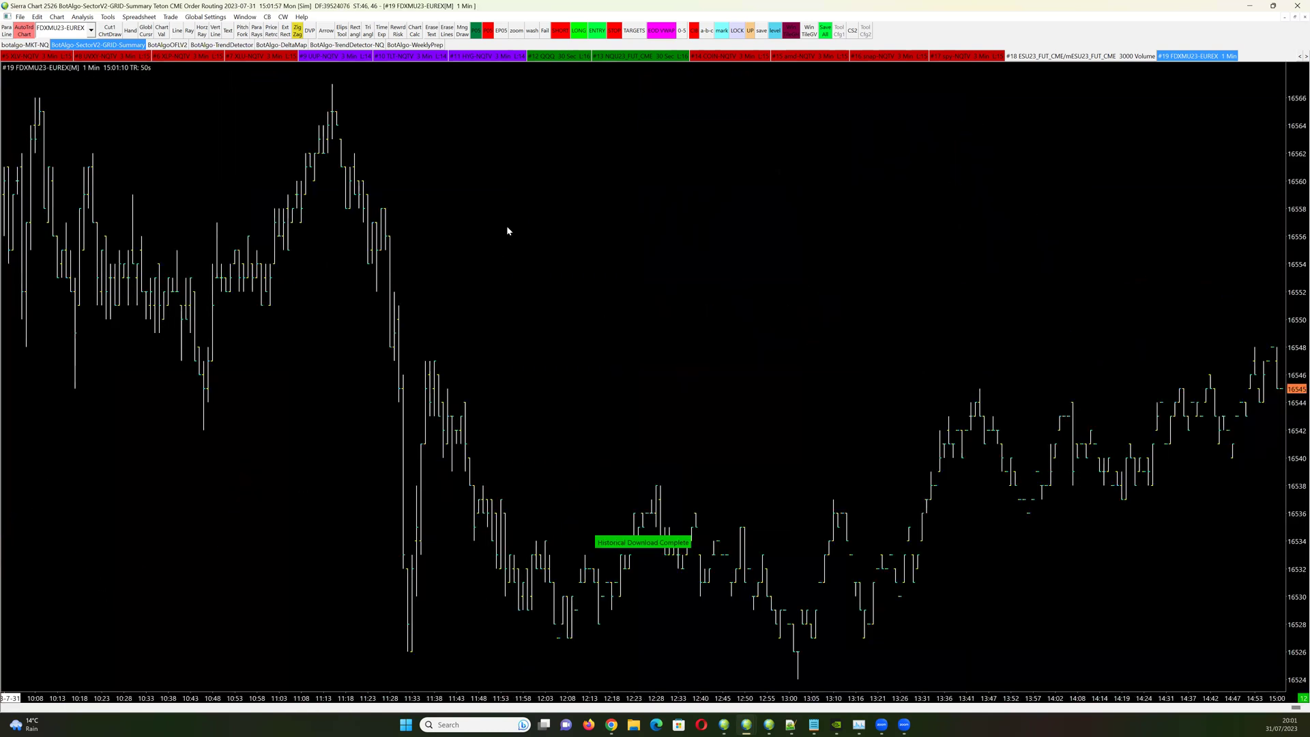
right_click(469, 192)
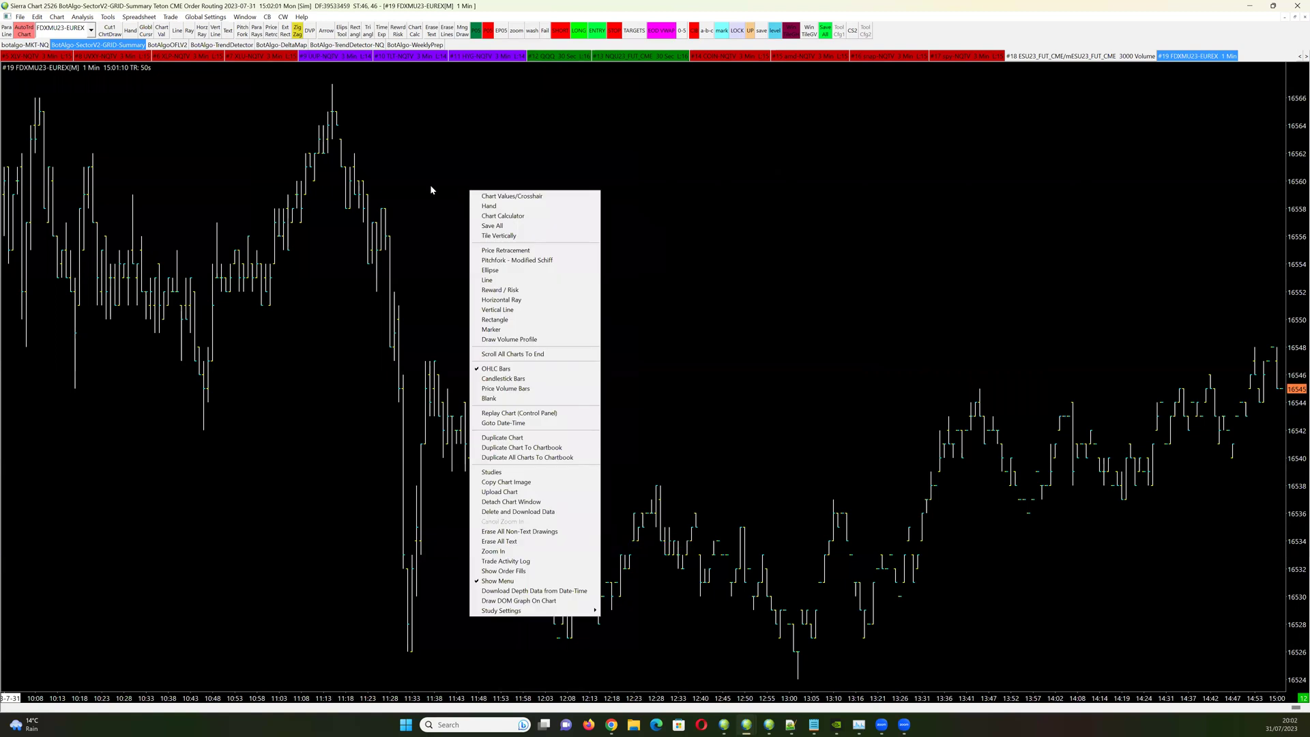
key("Escape")
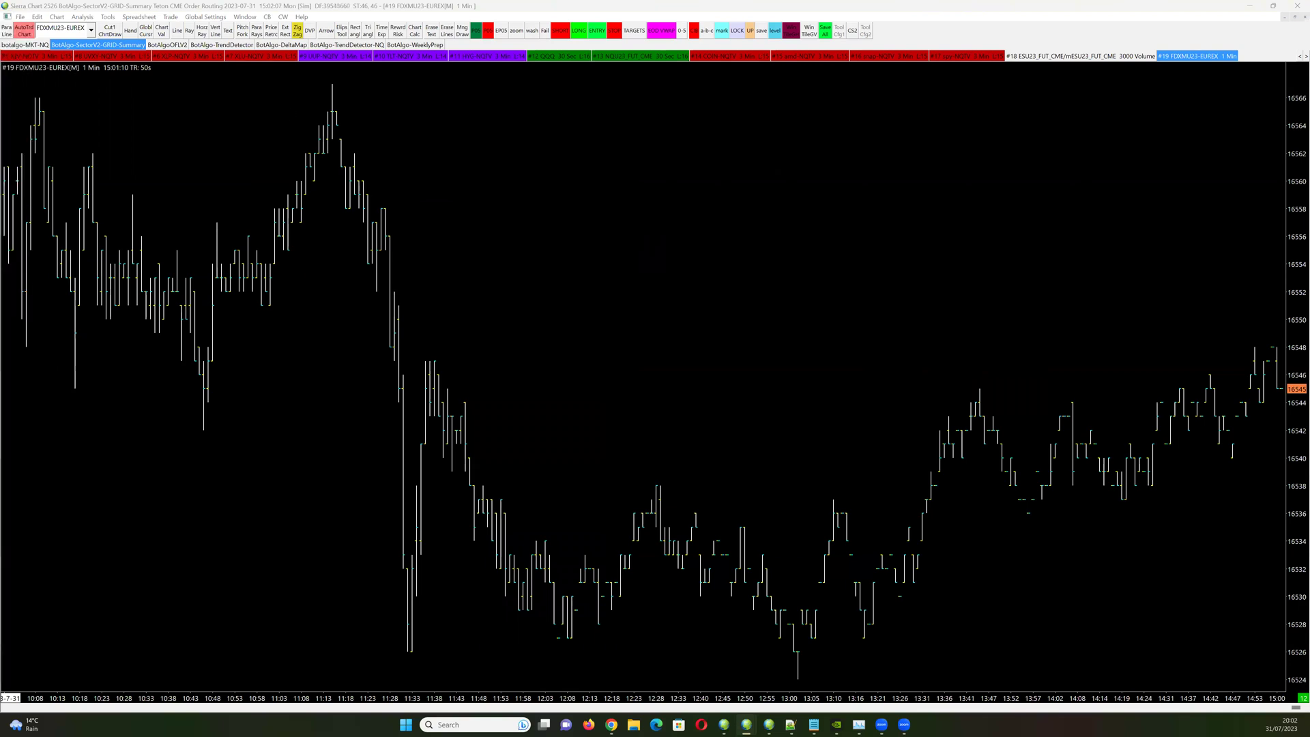
- In Chart Settings > Session Times, set Time Zone to Brussels (+1 CET/+2 CEST)
key("F5")
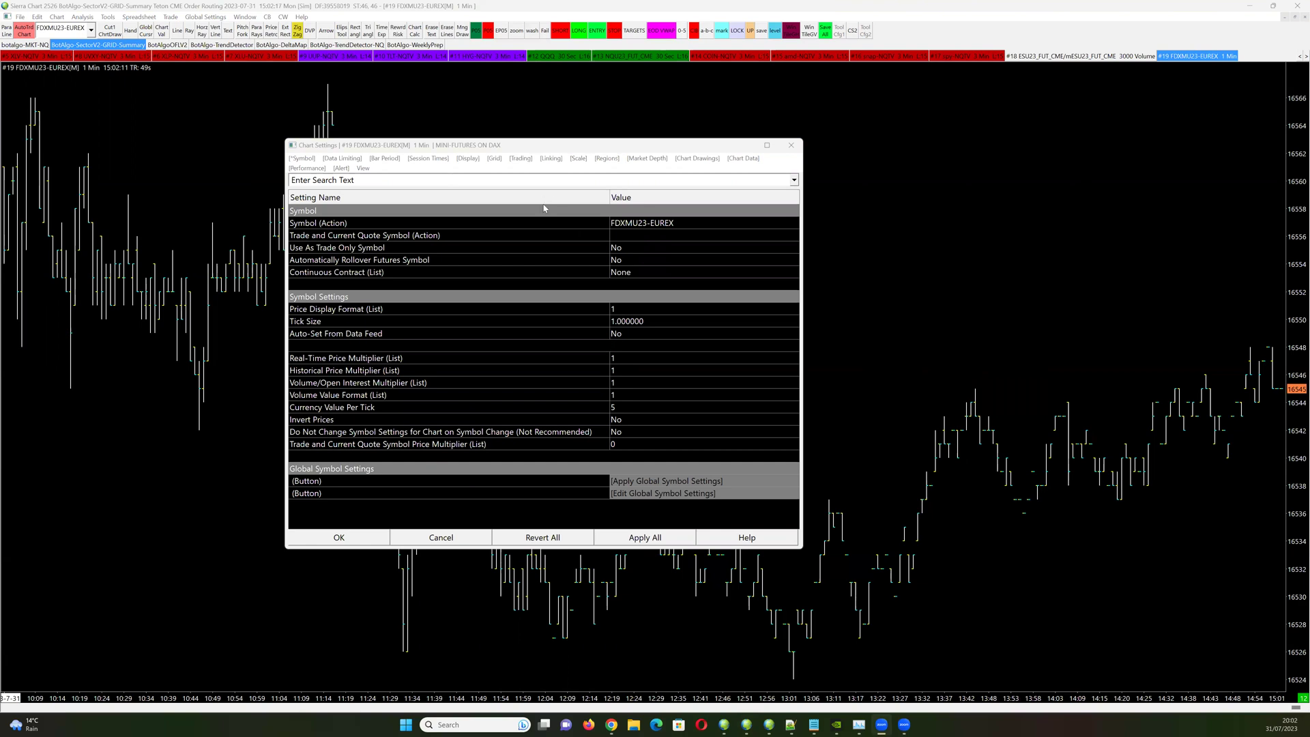
left_click(419, 164)
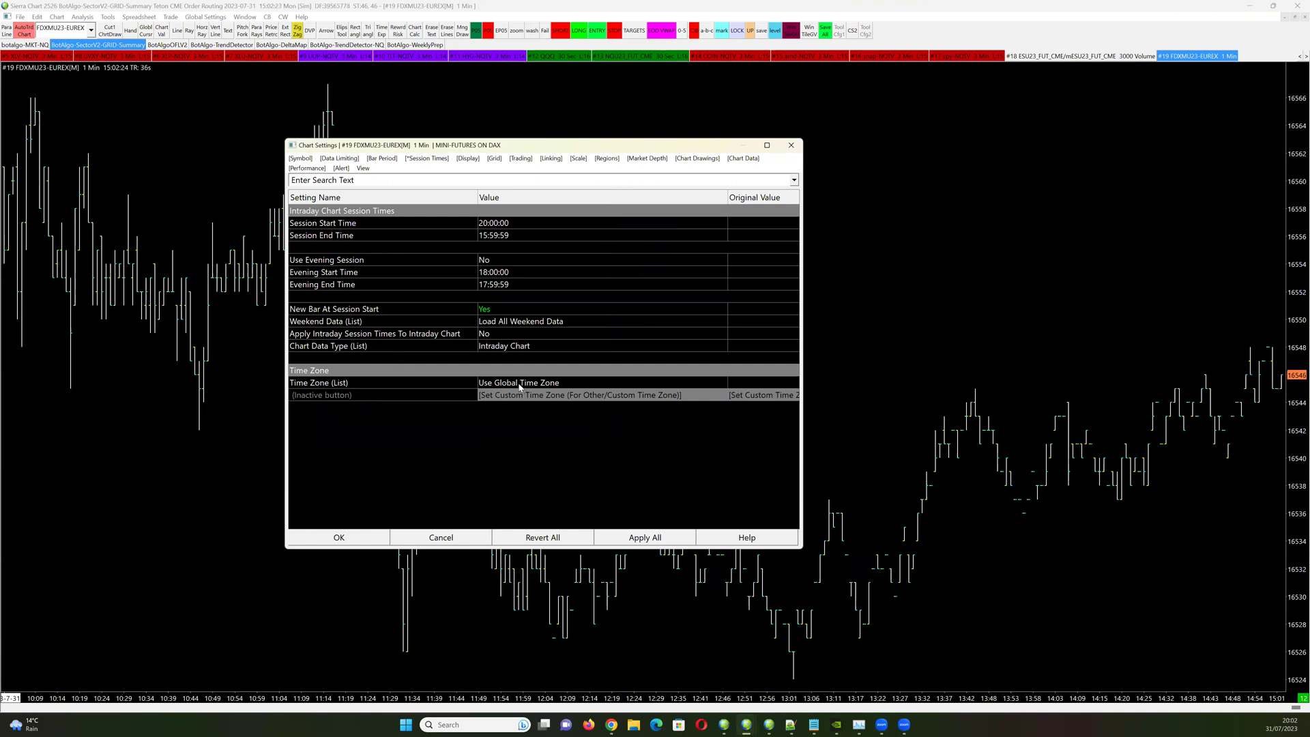
left_click(520, 383)
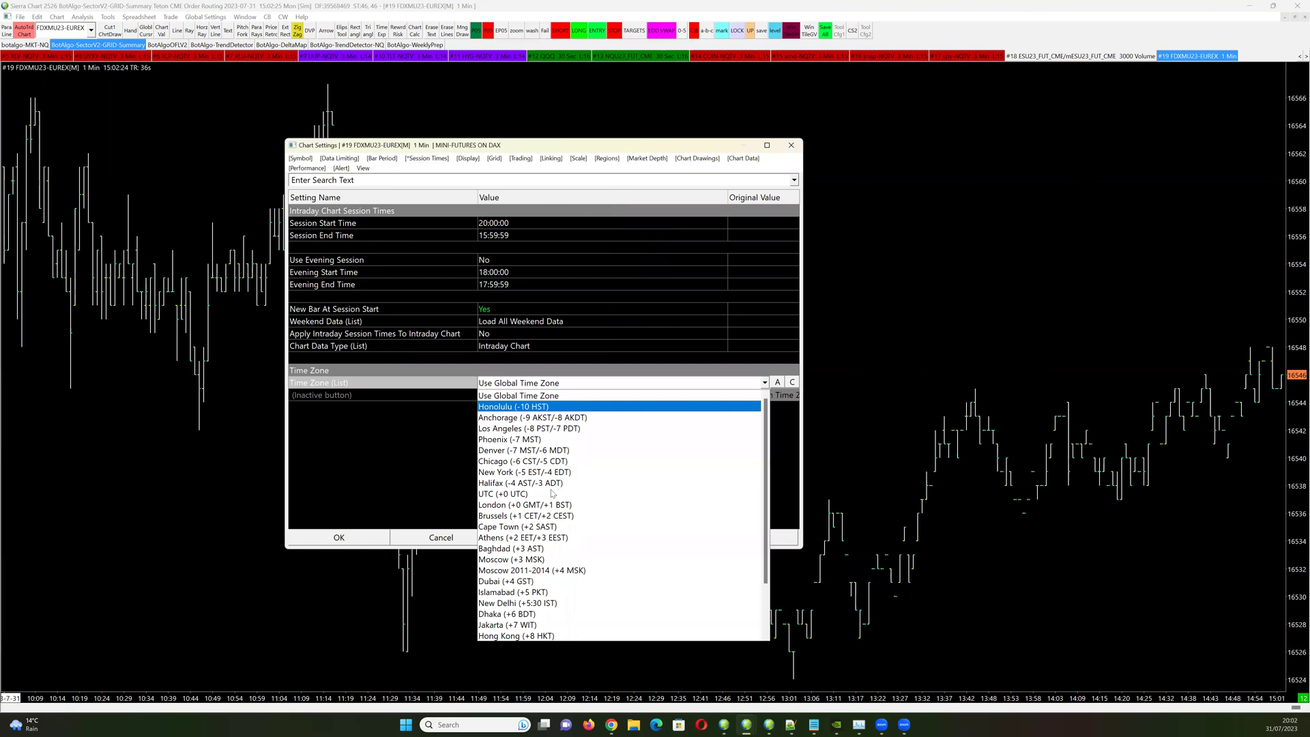
left_click(525, 515)
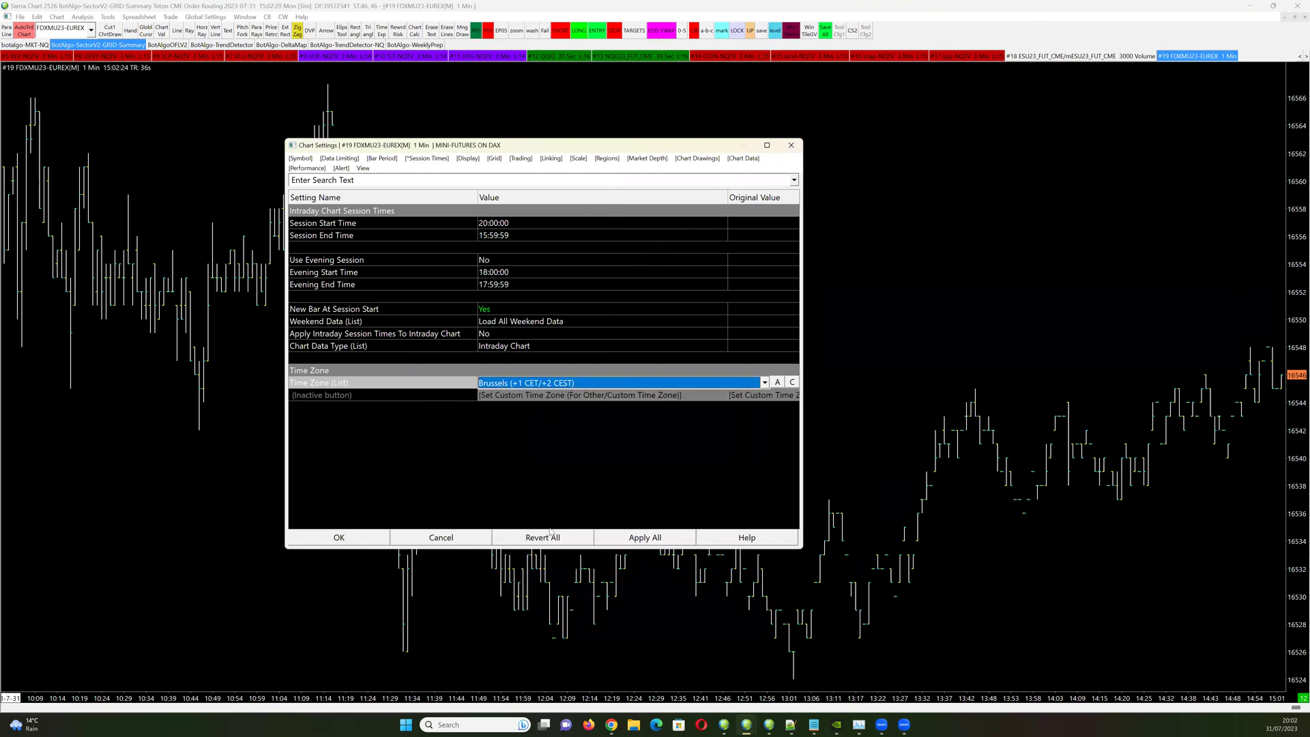
left_click(339, 537)
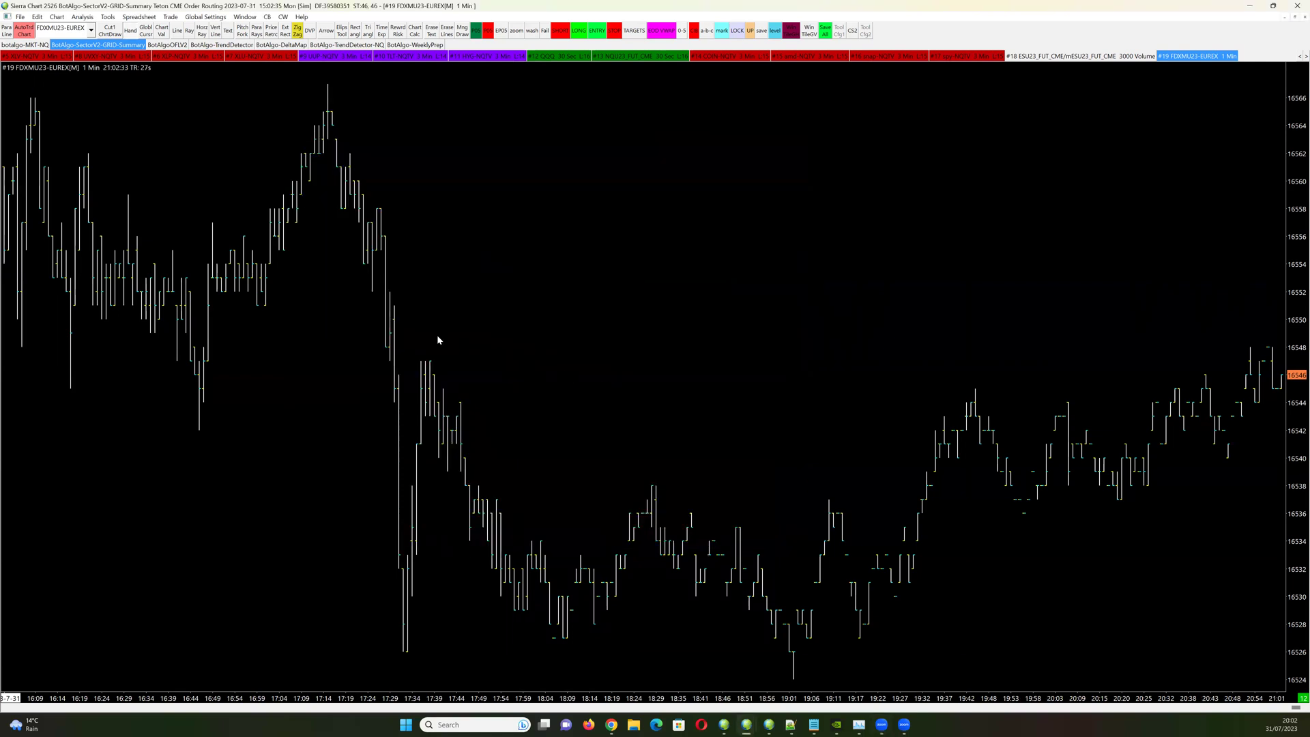
scroll(603, 372, "down", 5)
- Pan the Mini DAX chart back to the 8:13–12:52 morning session
mouse_move(527, 373)
left_mouse_down()
mouse_move(826, 396)
mouse_move(865, 335)
mouse_move(637, 430)
mouse_move(470, 420)
mouse_move(593, 419)
mouse_move(594, 379)
left_mouse_up()
scroll(592, 374, "up", 1)
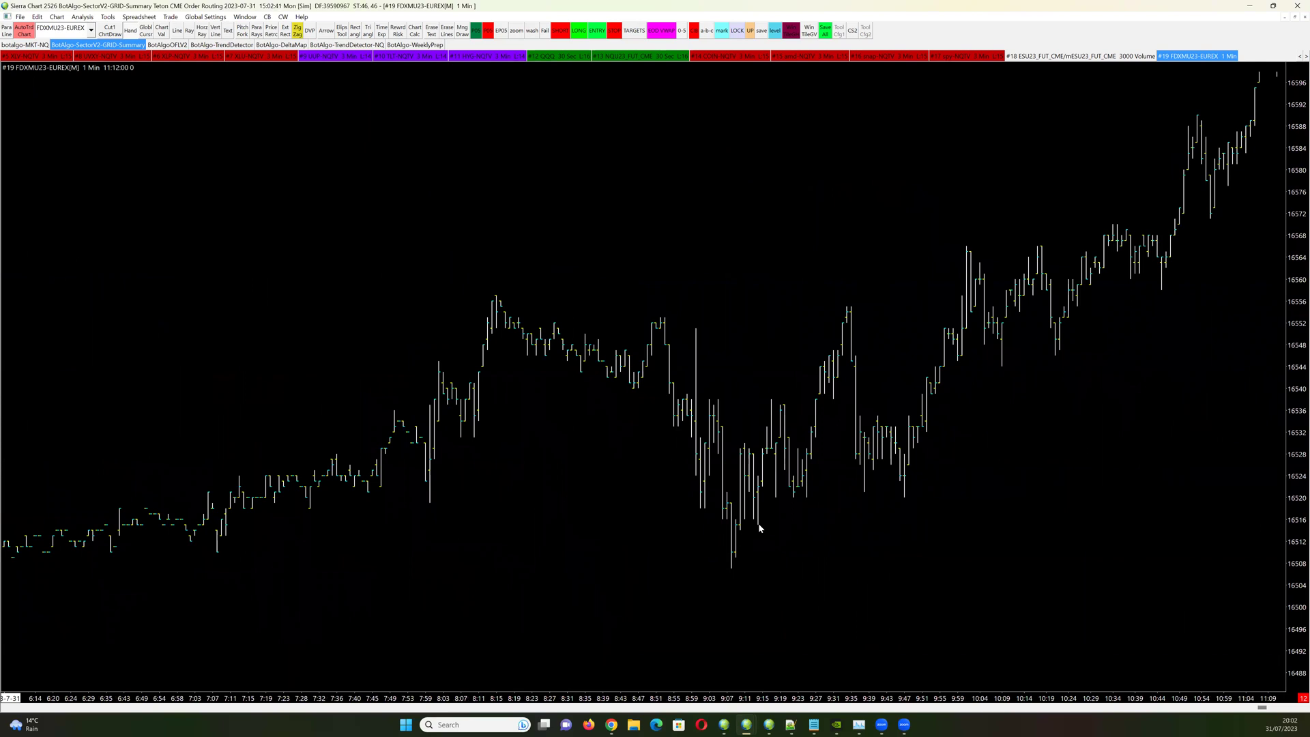
mouse_move(501, 419)
left_mouse_down()
mouse_move(705, 421)
mouse_move(488, 440)
mouse_move(628, 470)
mouse_move(765, 540)
left_mouse_up()
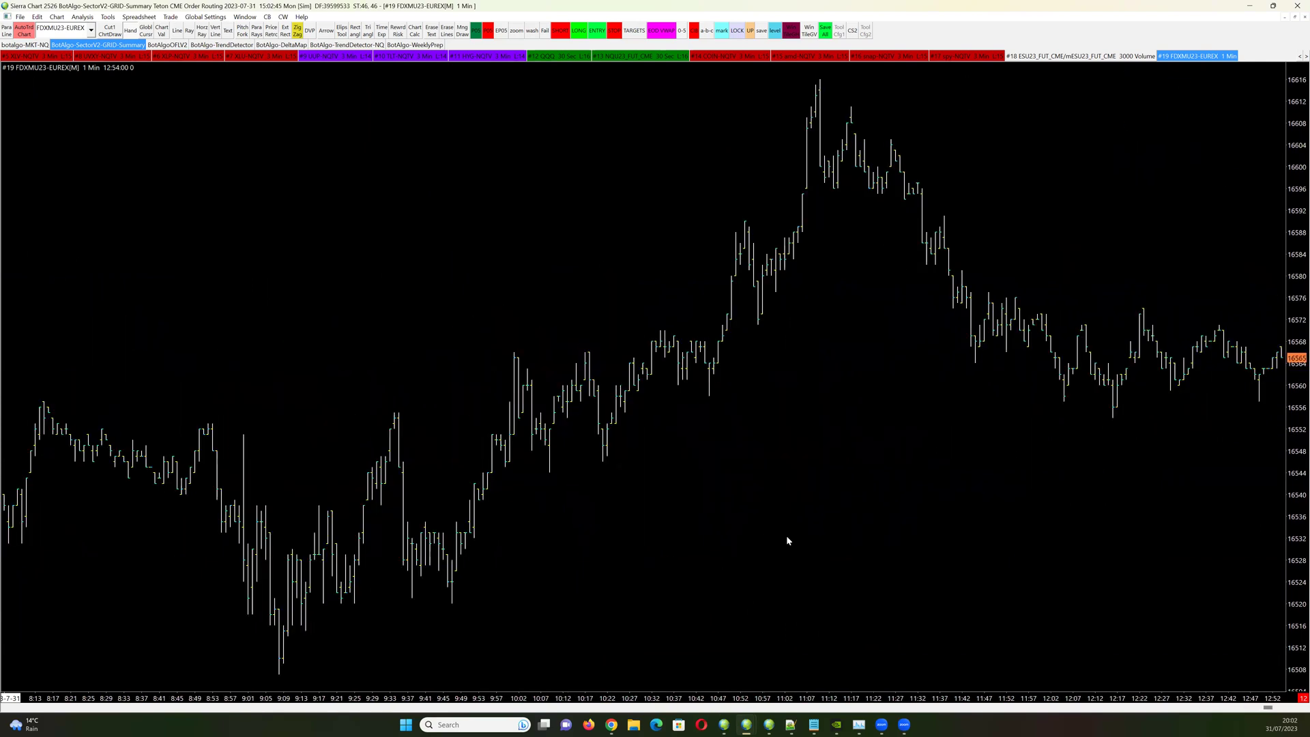